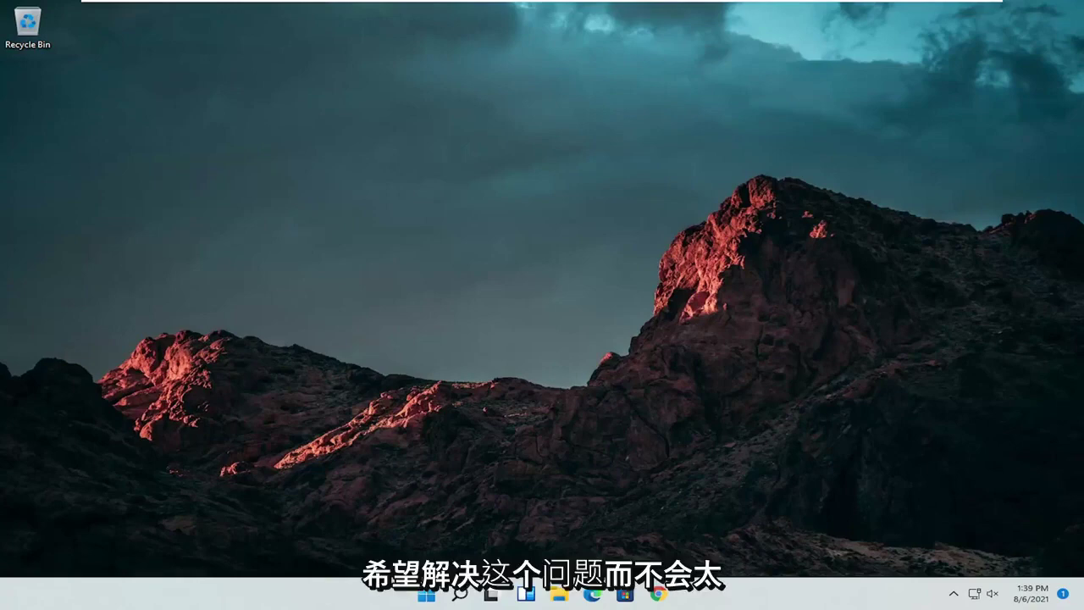
Step: Search for Control Panel, view it by Large icons, and open Mouse Properties
{"action": "left_click", "coordinate": [460, 595]}
{"action": "type", "text": "control"}
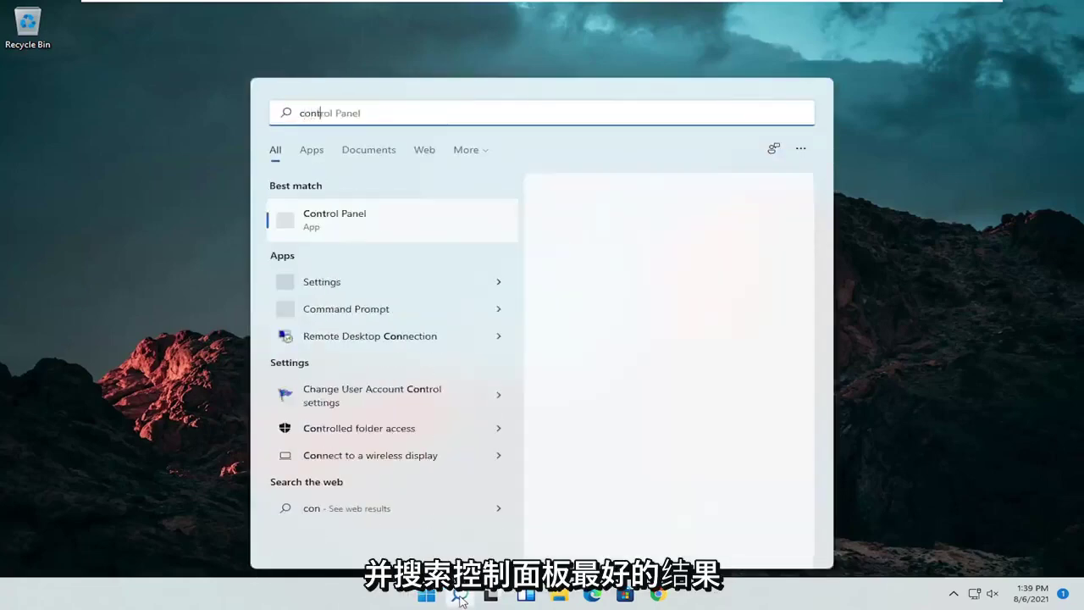
{"action": "type", "text": " panel"}
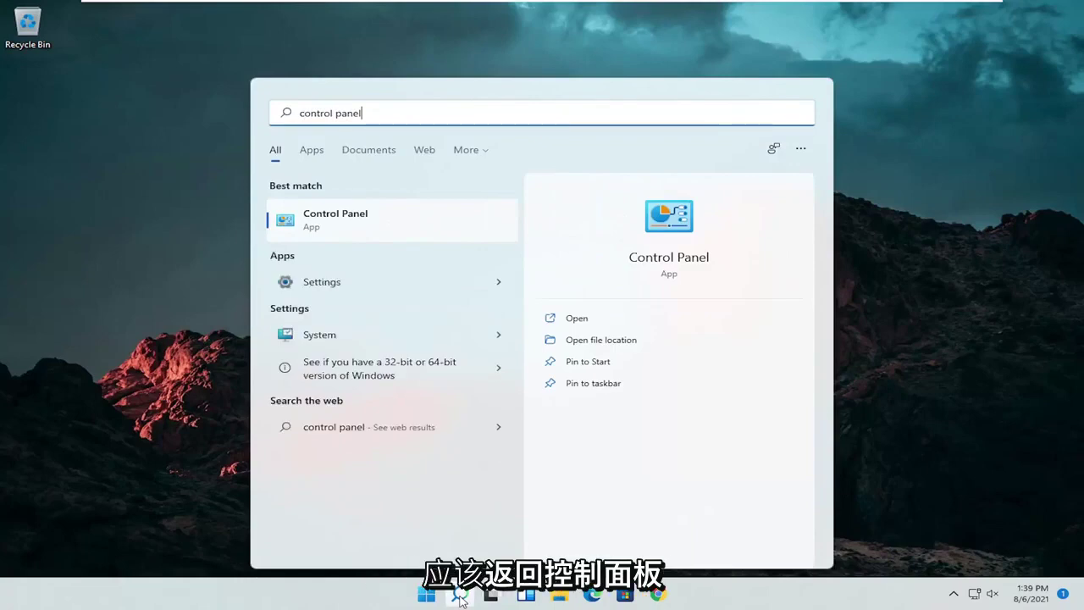
{"action": "left_click", "coordinate": [372, 218]}
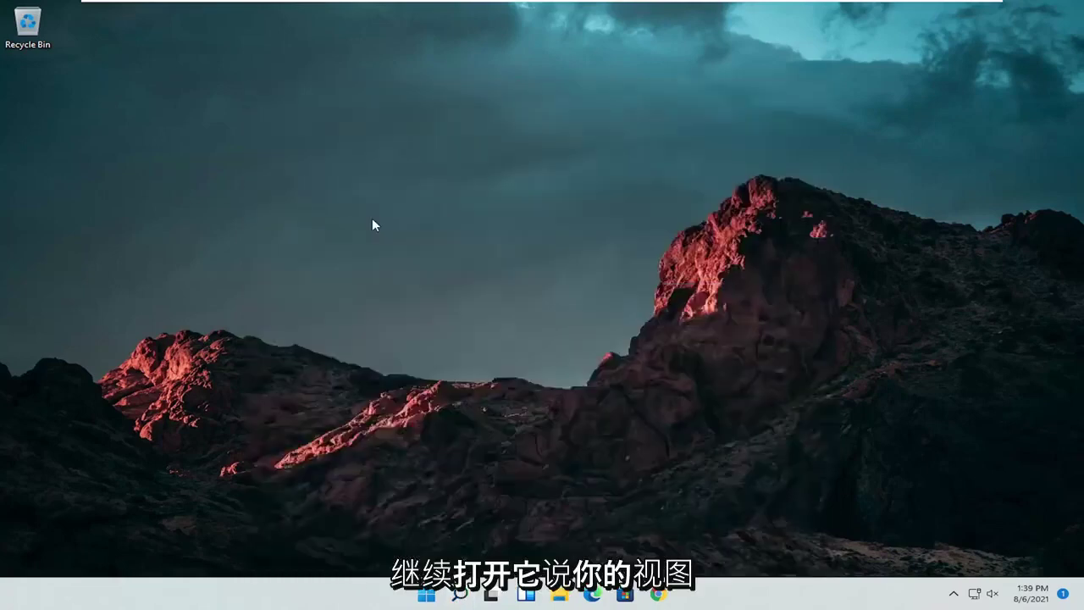
{"action": "left_click", "coordinate": [773, 172]}
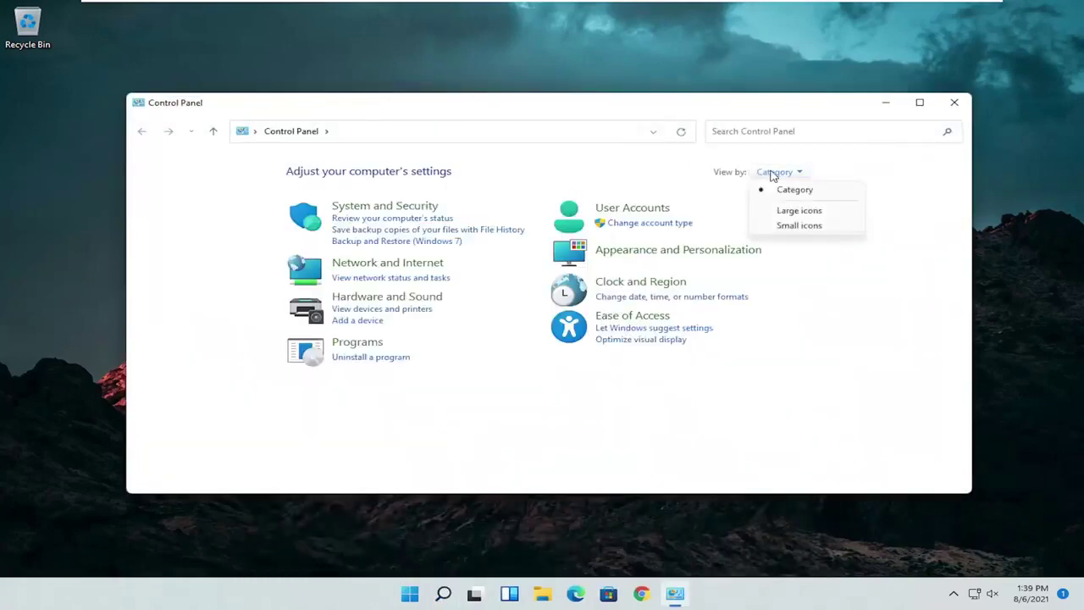
{"action": "left_click", "coordinate": [786, 212]}
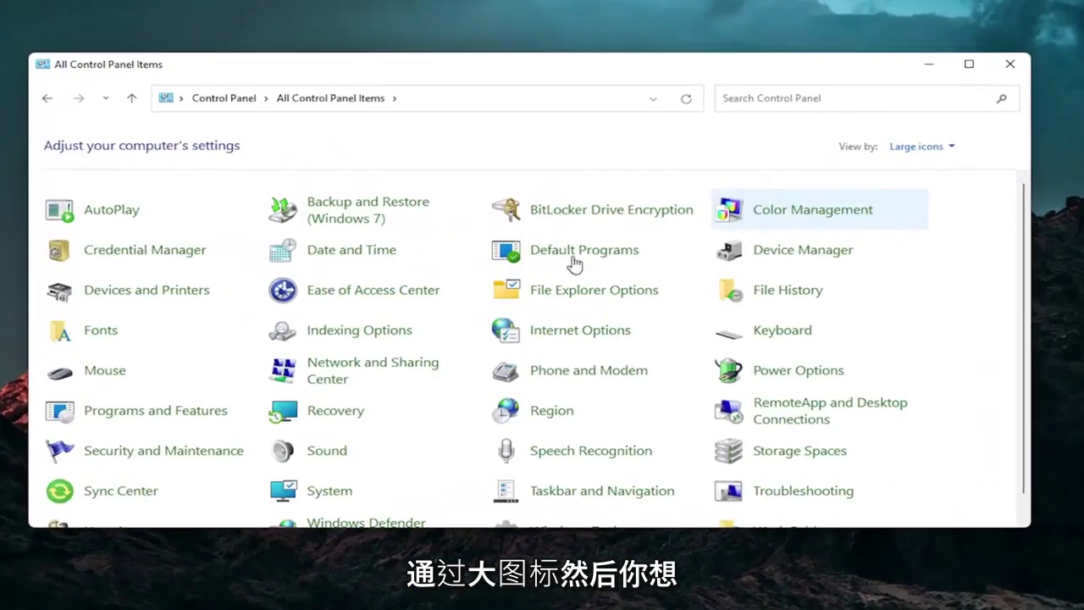
{"action": "left_click", "coordinate": [104, 372]}
{"action": "left_click_drag", "start_coordinate": [216, 88], "coordinate": [566, 111]}
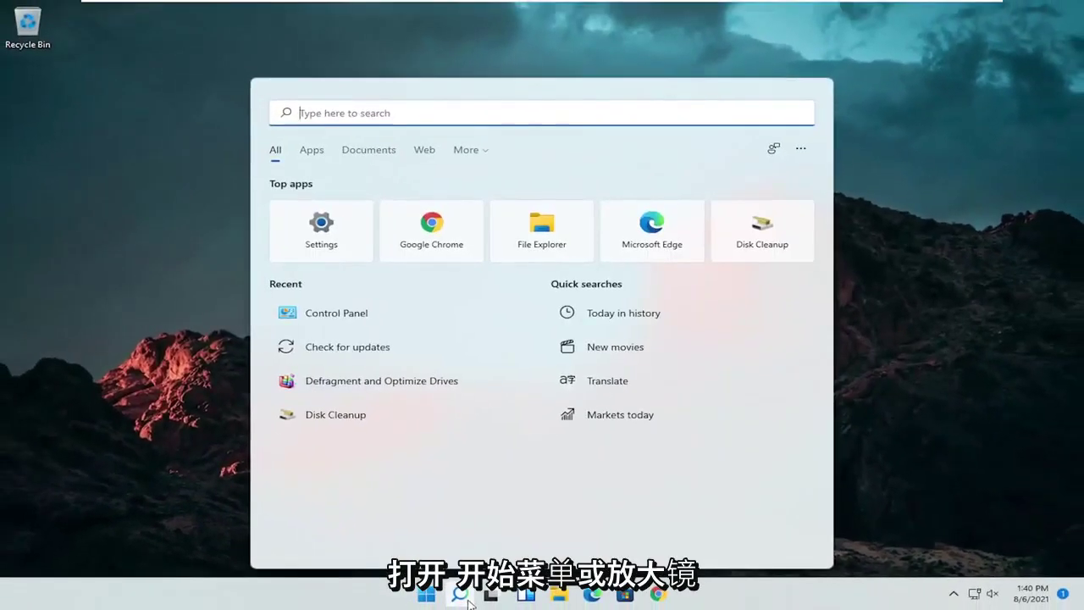
Step: Open Device Manager and select HID-compliant mouse under Mice and other pointing devices
{"action": "type", "text": "dev"}
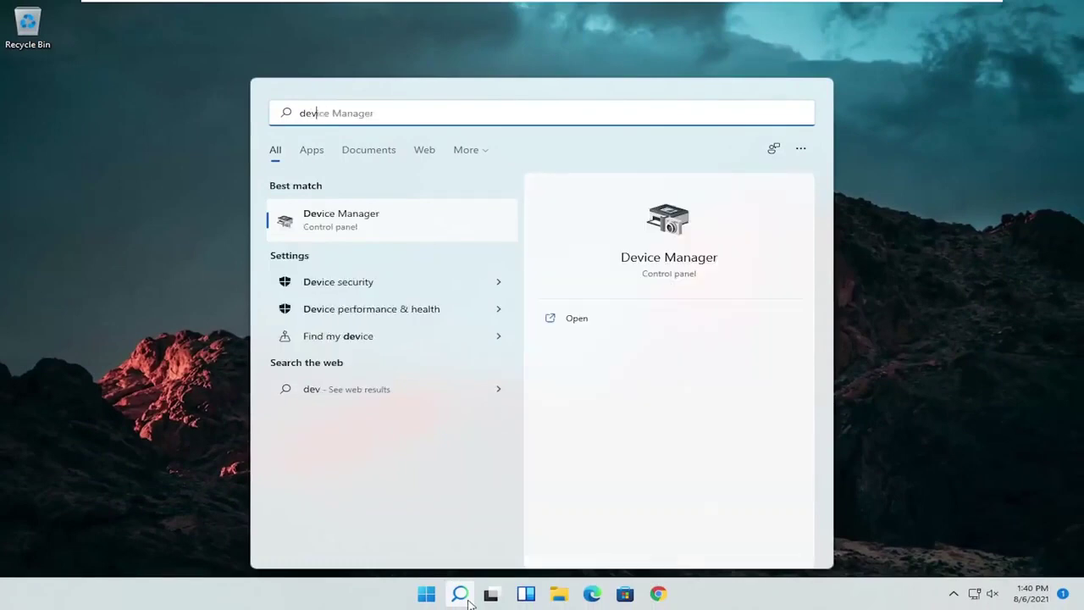
{"action": "type", "text": "ice manager"}
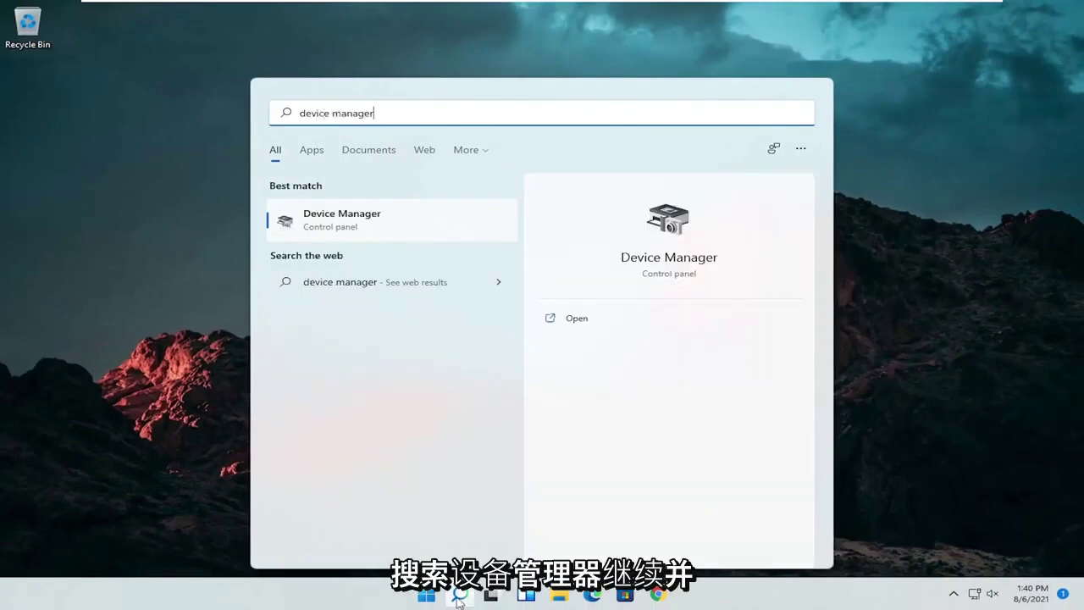
{"action": "left_click", "coordinate": [336, 220]}
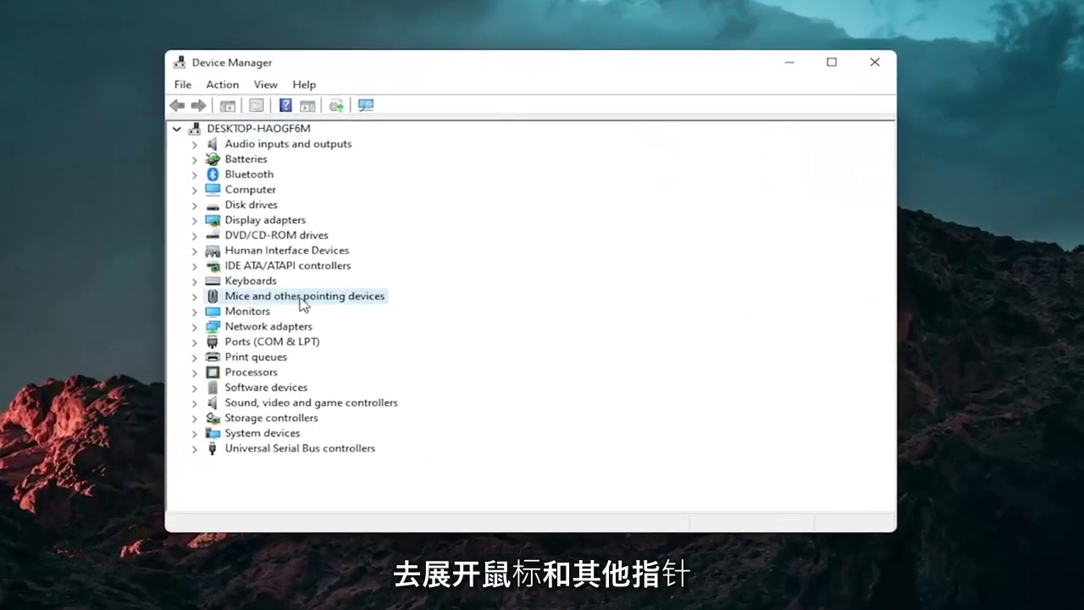
{"action": "double_click", "coordinate": [301, 303]}
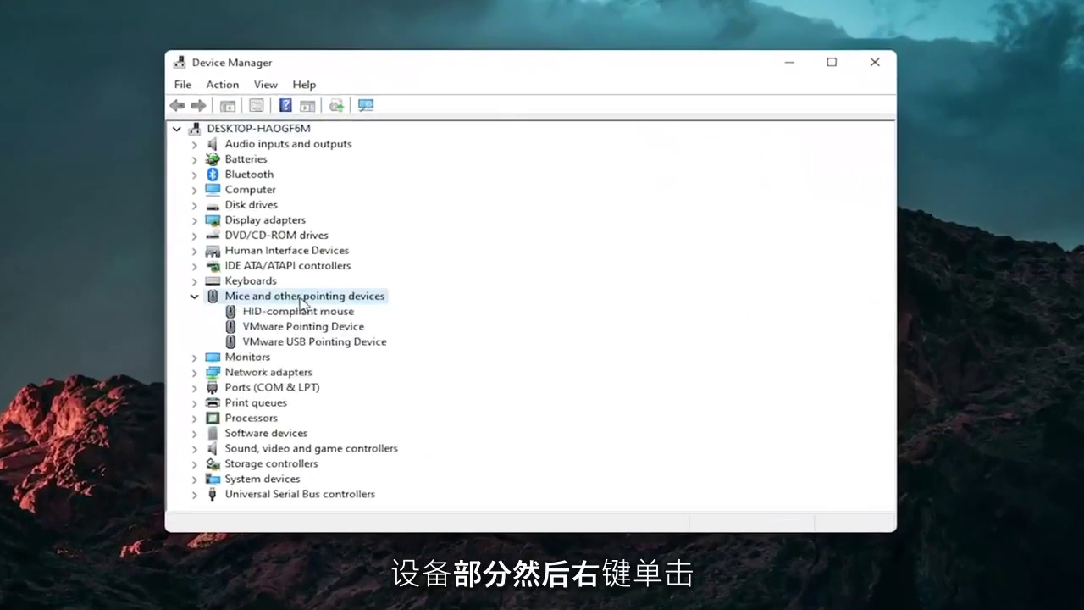
{"action": "left_click", "coordinate": [299, 311]}
{"action": "right_click", "coordinate": [300, 312]}
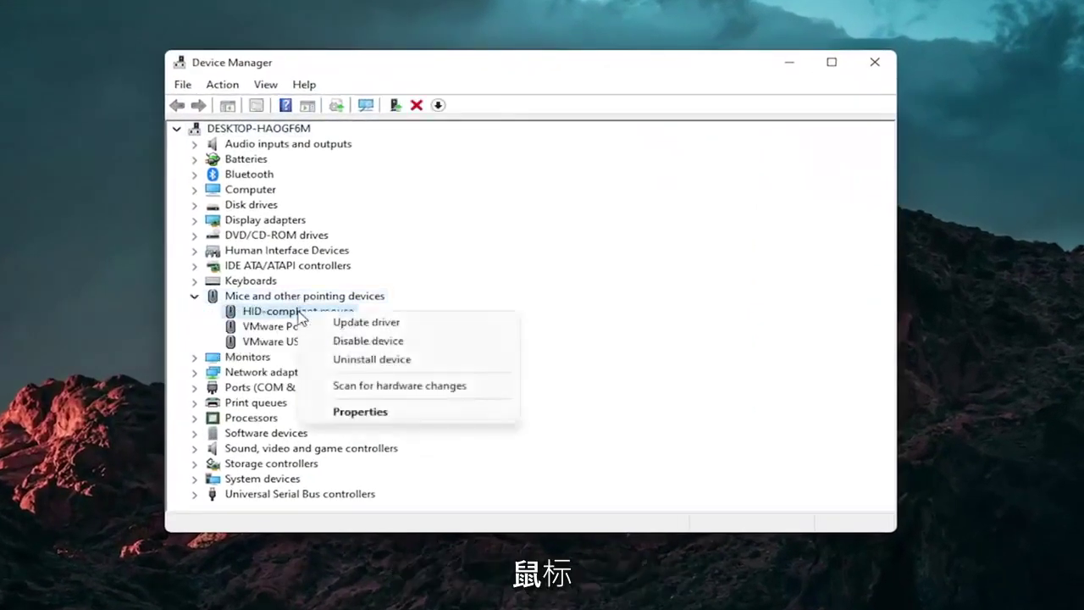
Step: Update its driver by picking the compatible HID-compliant mouse driver, then close the dialog
{"action": "left_click", "coordinate": [394, 325]}
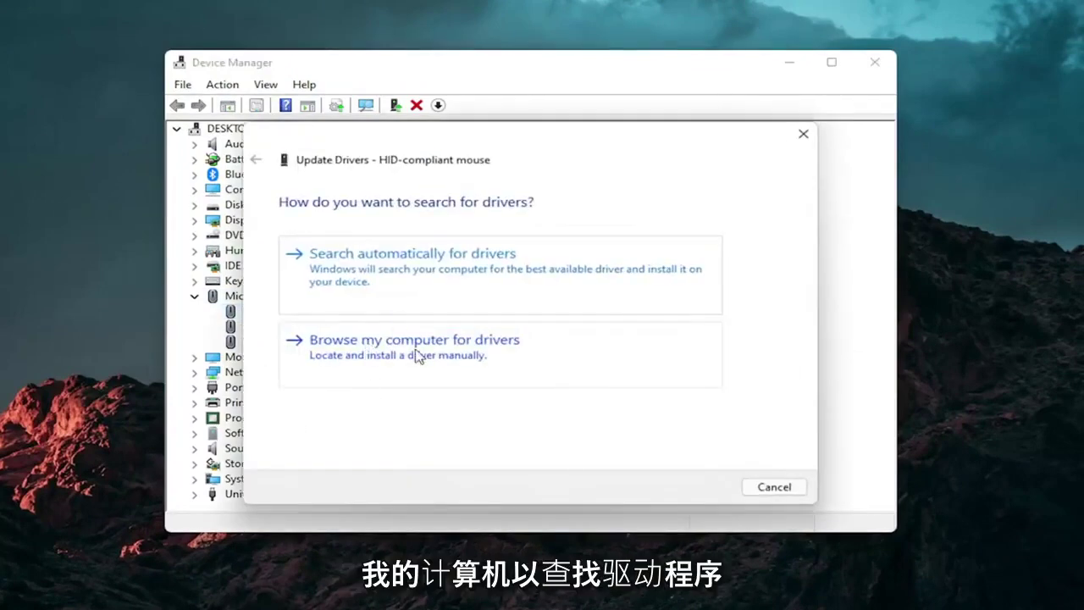
{"action": "left_click", "coordinate": [418, 356]}
{"action": "left_click", "coordinate": [369, 392]}
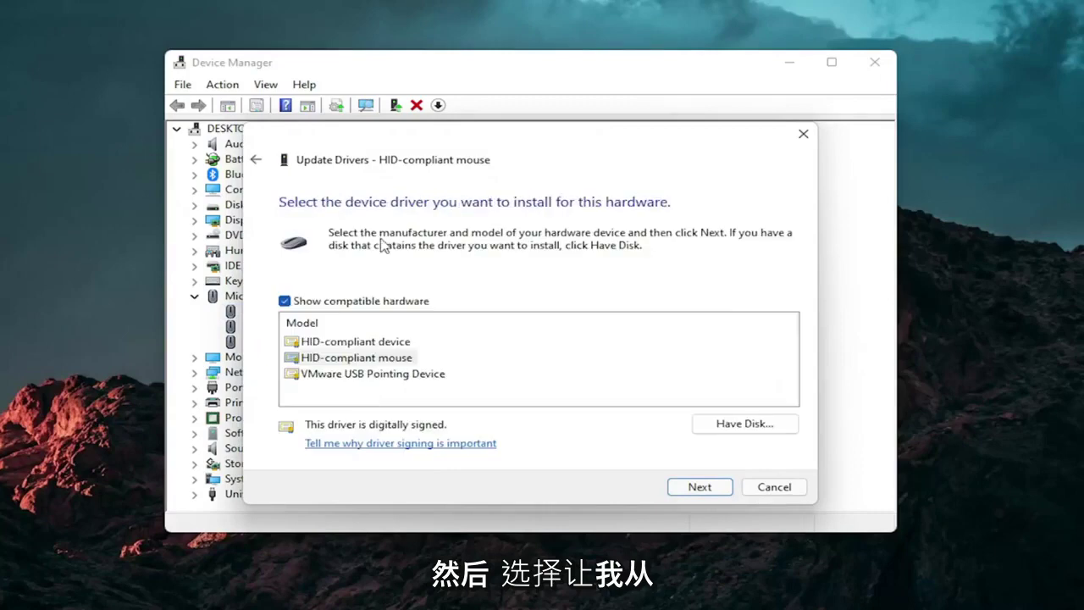
{"action": "left_click", "coordinate": [256, 159]}
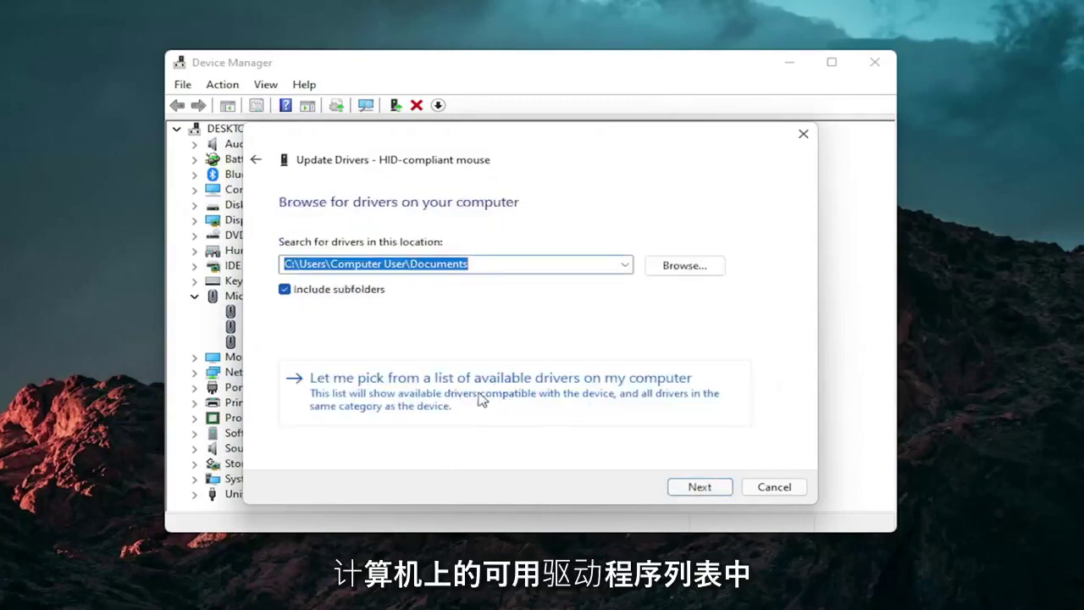
{"action": "left_click", "coordinate": [487, 393]}
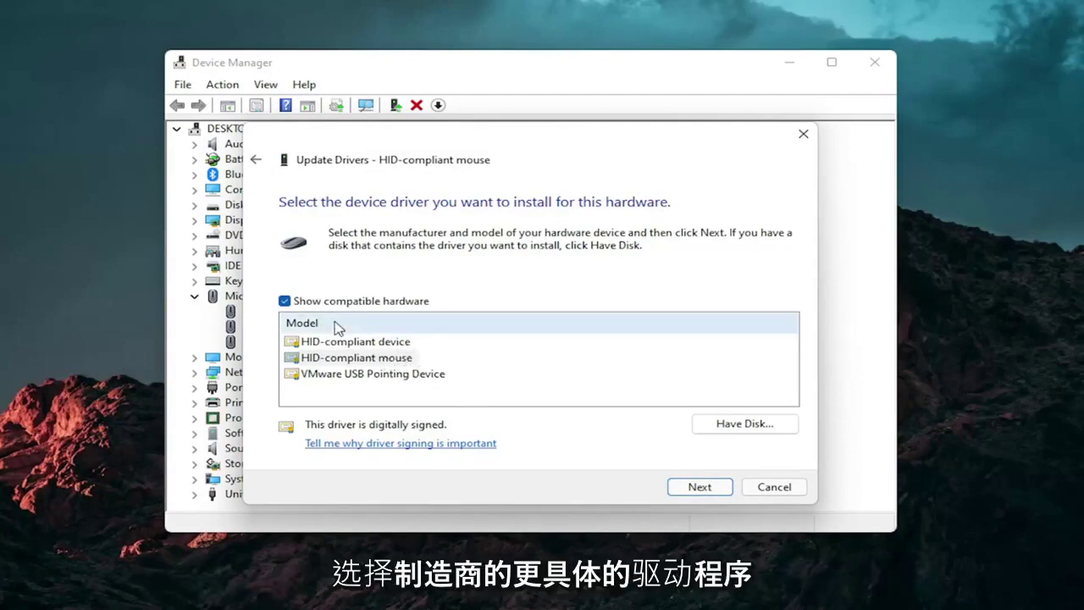
{"action": "left_click", "coordinate": [719, 489]}
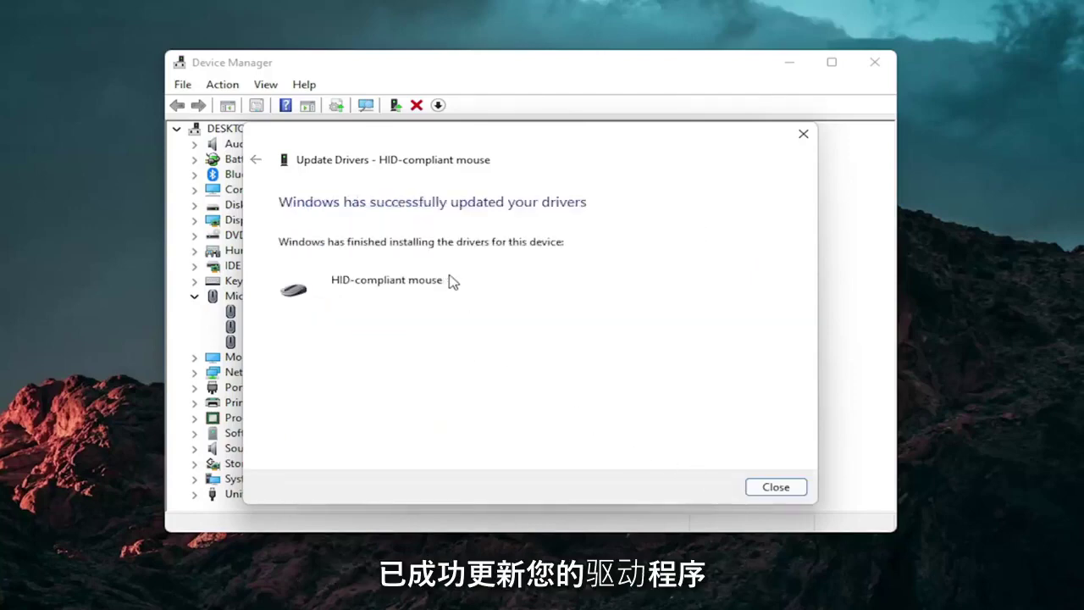
{"action": "left_click", "coordinate": [758, 480]}
{"action": "left_click", "coordinate": [195, 294]}
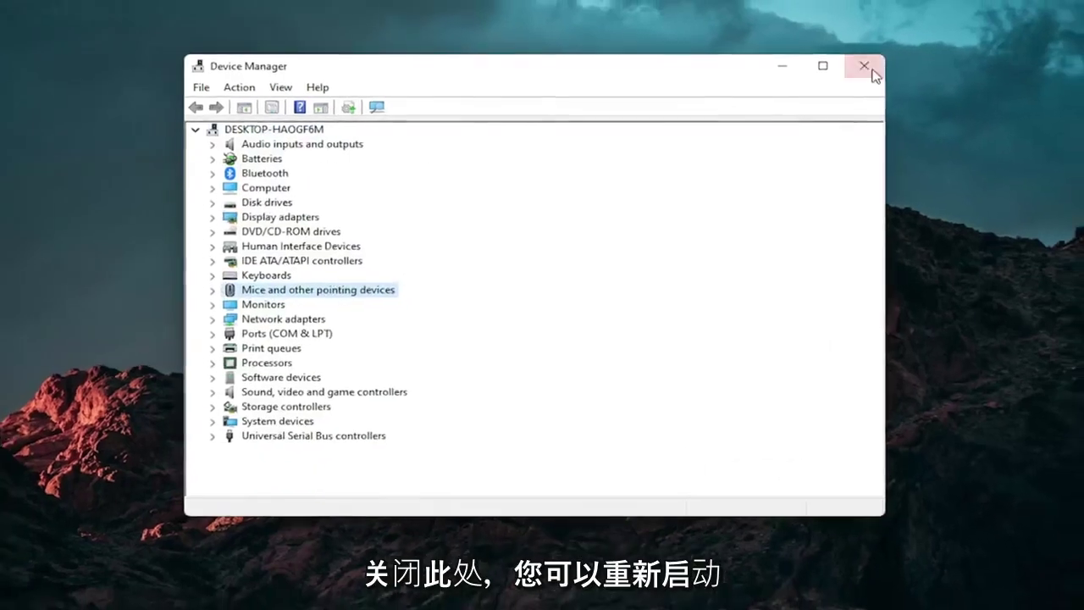
Step: Close Device Manager and open the Other troubleshooters list in Troubleshoot settings
{"action": "left_click", "coordinate": [872, 73]}
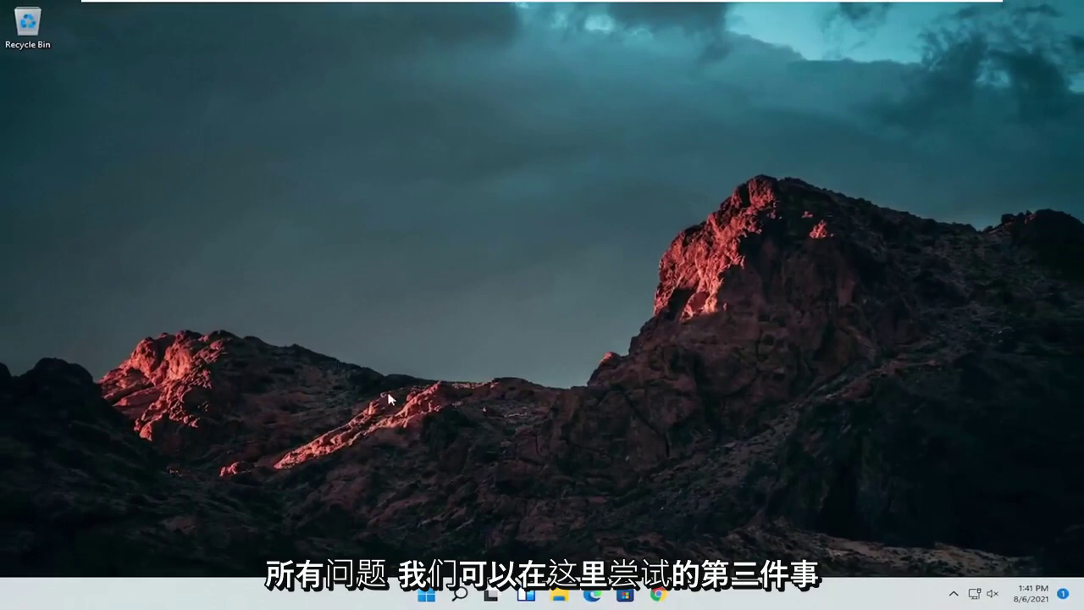
{"action": "left_click", "coordinate": [461, 593]}
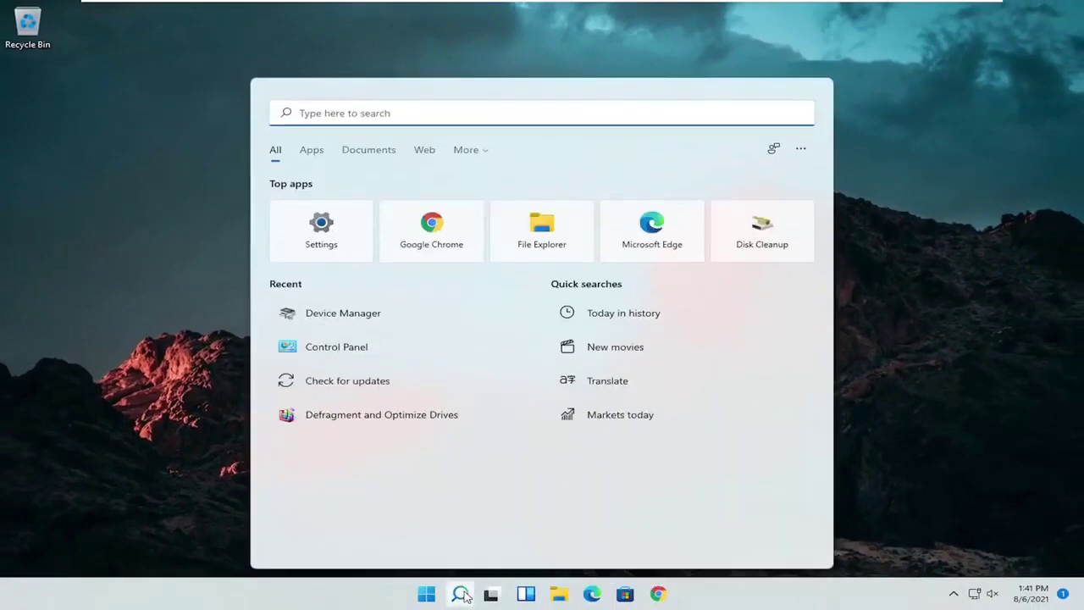
{"action": "type", "text": "troubleshoot"}
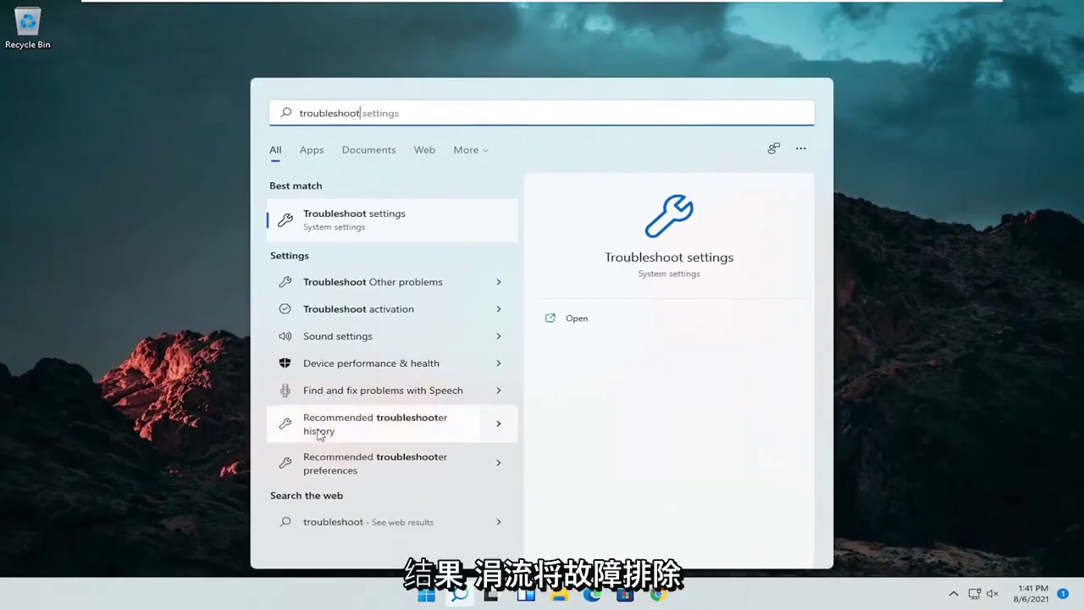
{"action": "left_click", "coordinate": [361, 219]}
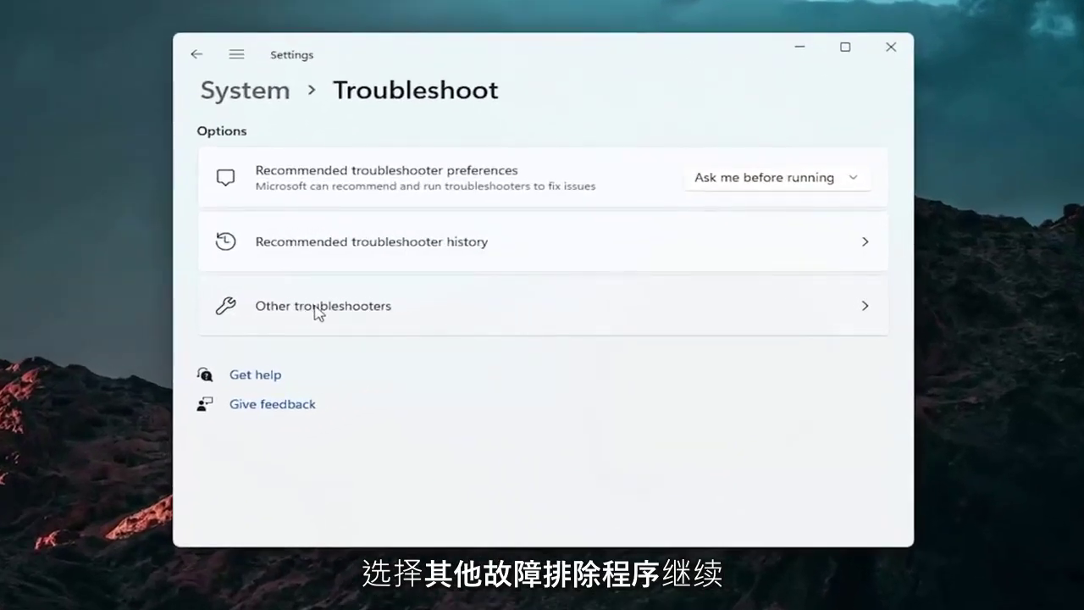
{"action": "left_click", "coordinate": [317, 312]}
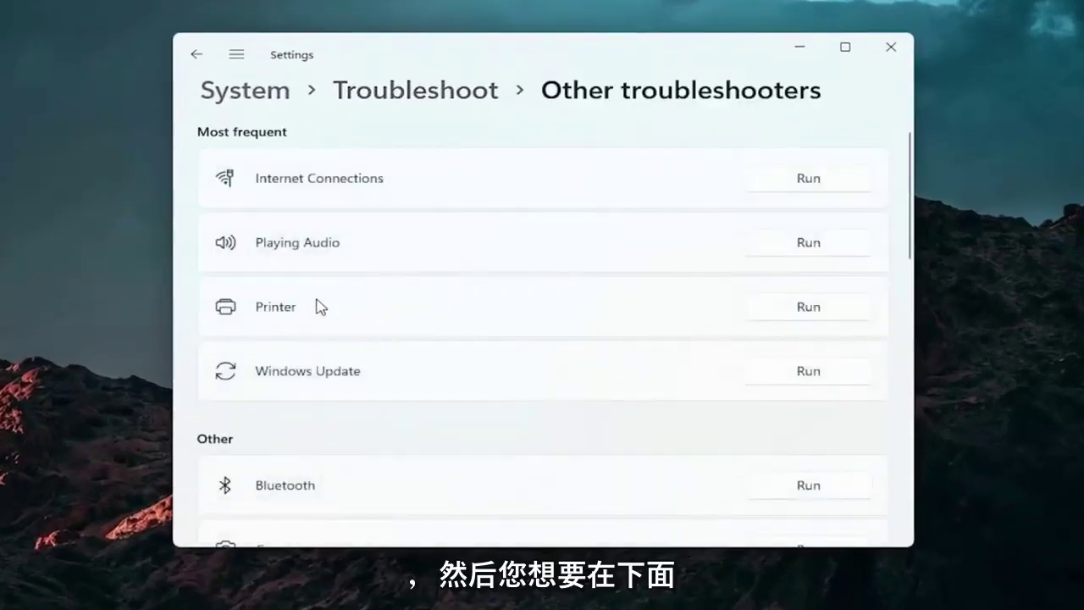
Step: Run the Keyboard troubleshooter, dismiss its no-changes result, and close Settings
{"action": "scroll", "coordinate": [319, 309], "scroll_direction": "down", "scroll_amount": 2}
{"action": "scroll", "coordinate": [223, 293], "scroll_direction": "down", "scroll_amount": 2}
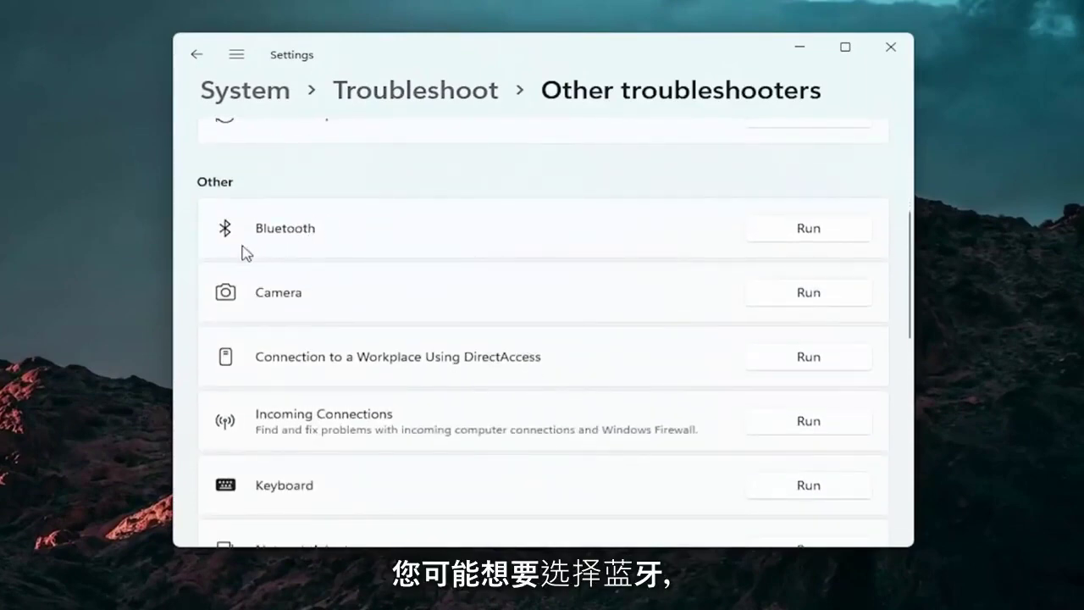
{"action": "scroll", "coordinate": [337, 339], "scroll_direction": "up", "scroll_amount": 1}
{"action": "scroll", "coordinate": [336, 339], "scroll_direction": "down", "scroll_amount": 1}
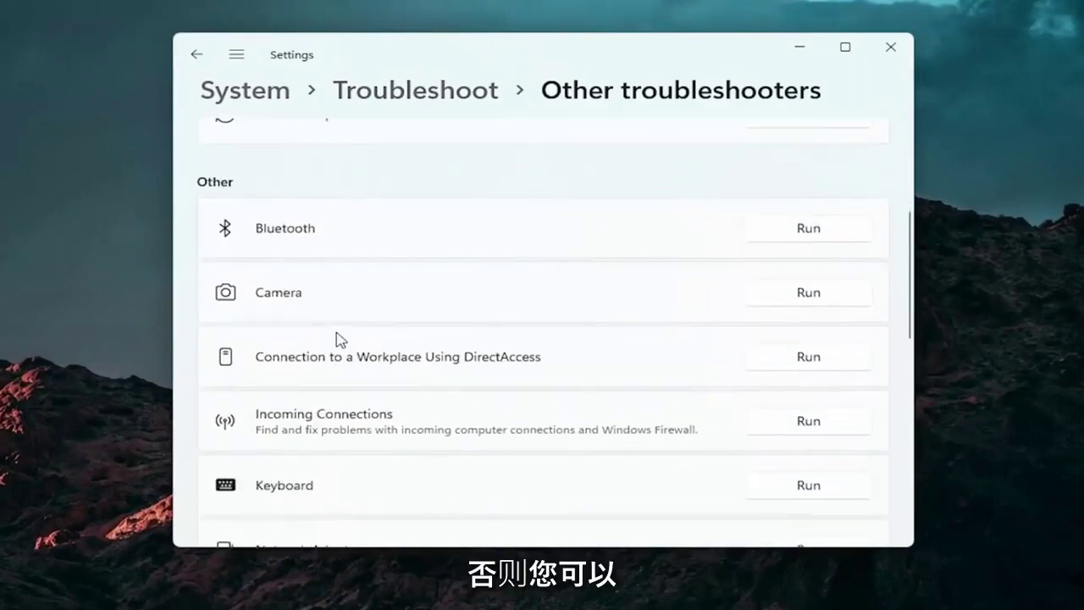
{"action": "scroll", "coordinate": [338, 341], "scroll_direction": "down", "scroll_amount": 1}
{"action": "scroll", "coordinate": [339, 339], "scroll_direction": "down", "scroll_amount": 1}
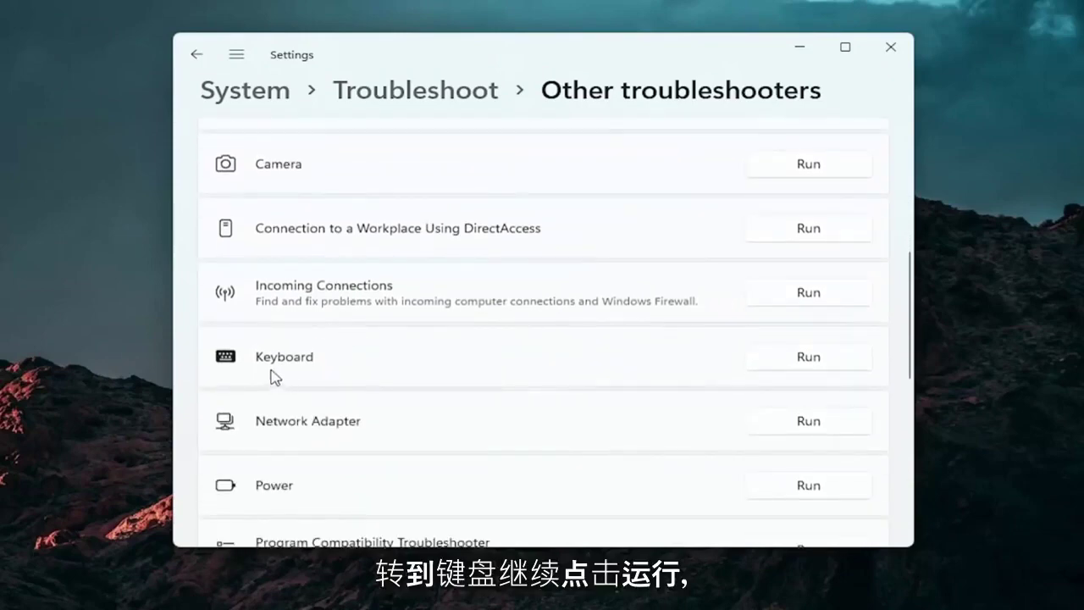
{"action": "left_click", "coordinate": [807, 356]}
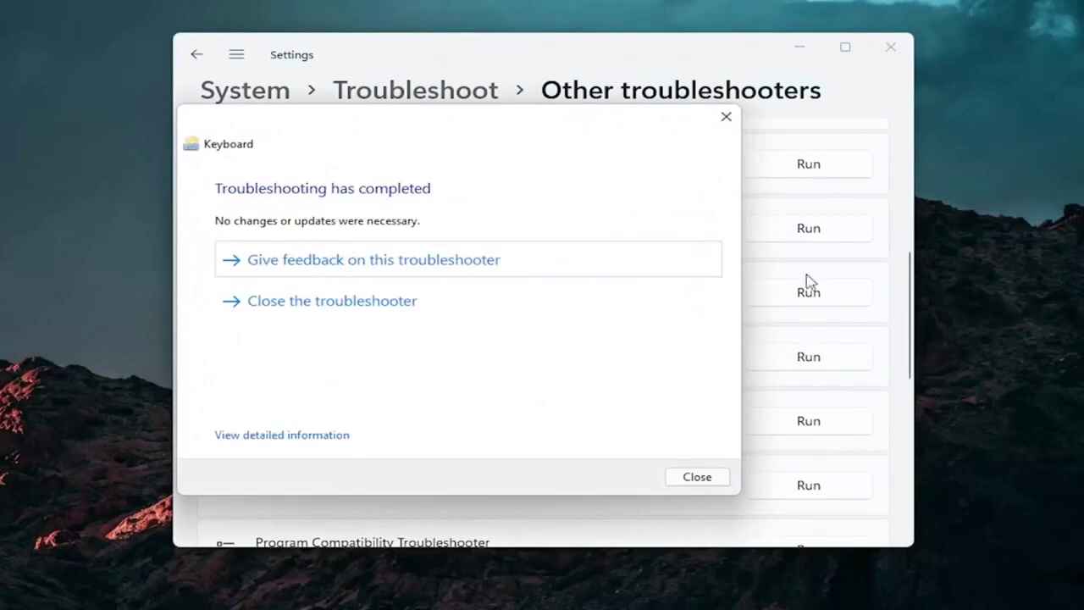
{"action": "left_click", "coordinate": [727, 118]}
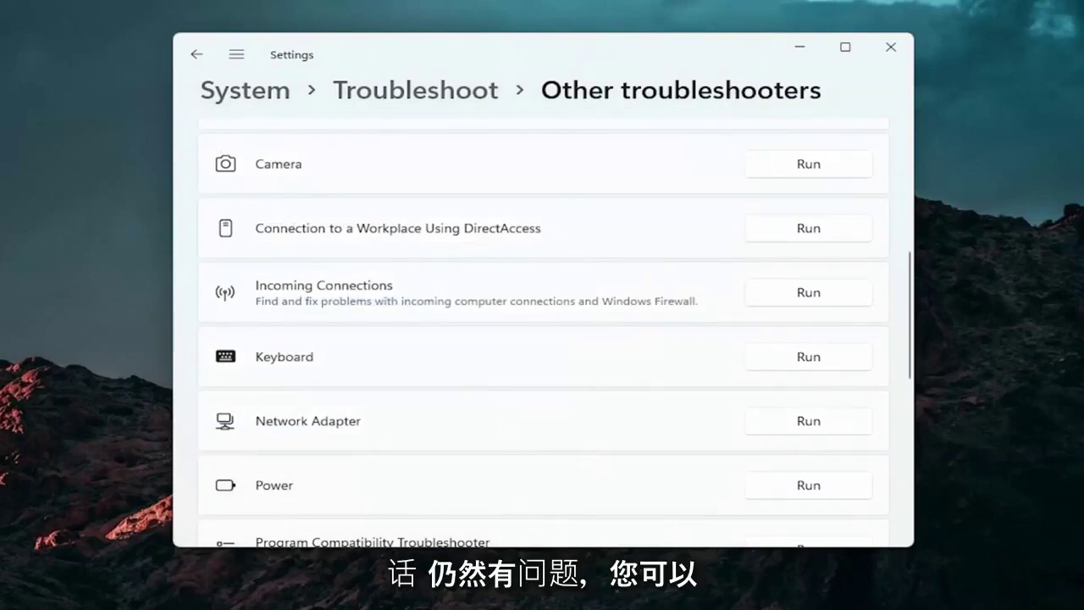
{"action": "left_click", "coordinate": [893, 44]}
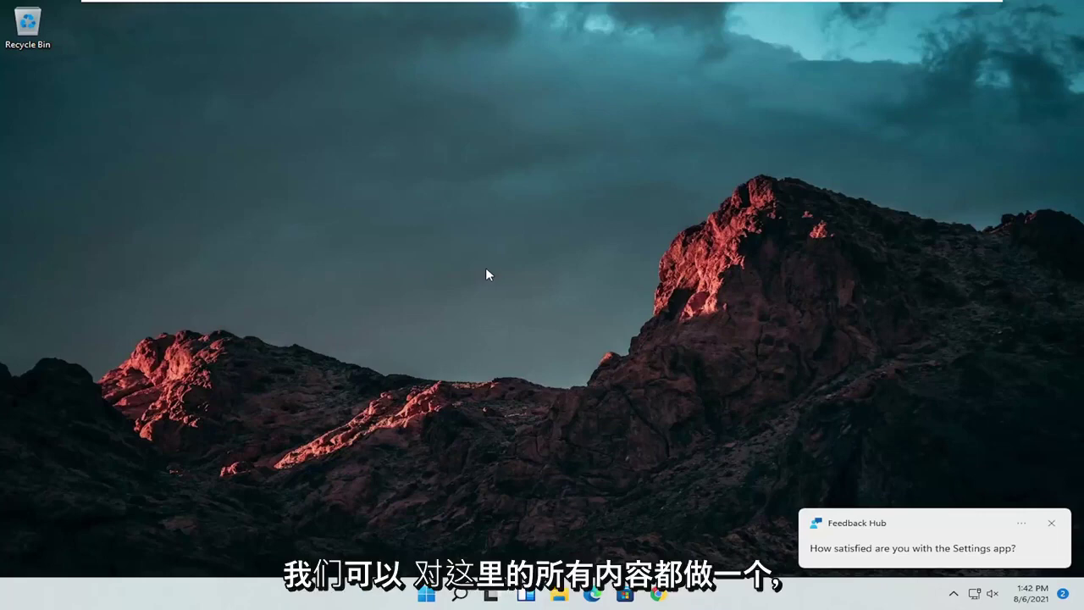
Step: Launch Command Prompt as administrator, approve the UAC prompt, and run sfc /scannow
{"action": "left_click", "coordinate": [457, 597]}
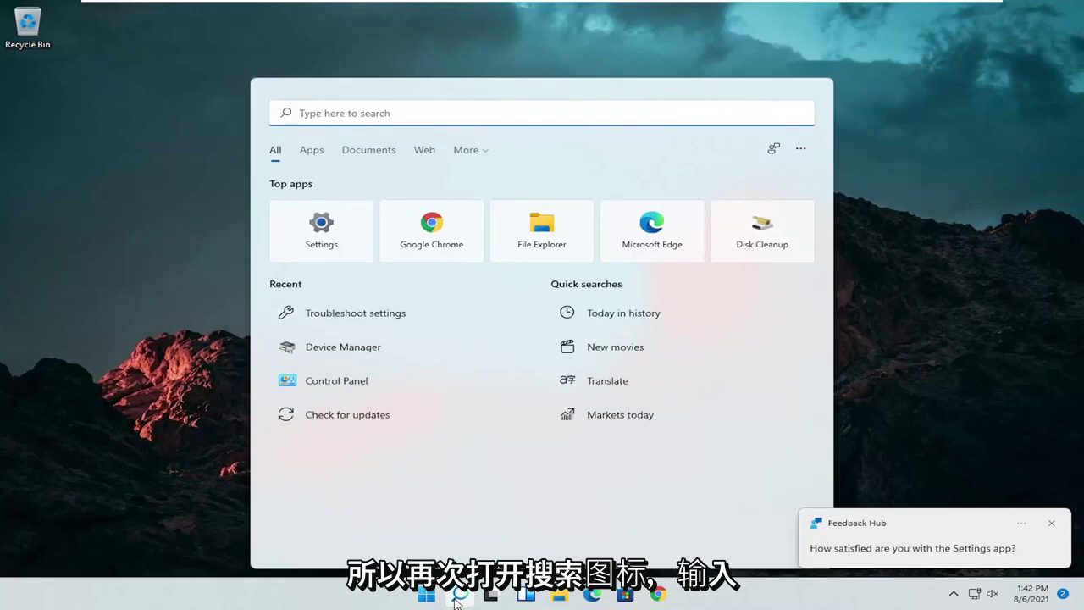
{"action": "type", "text": "cmd"}
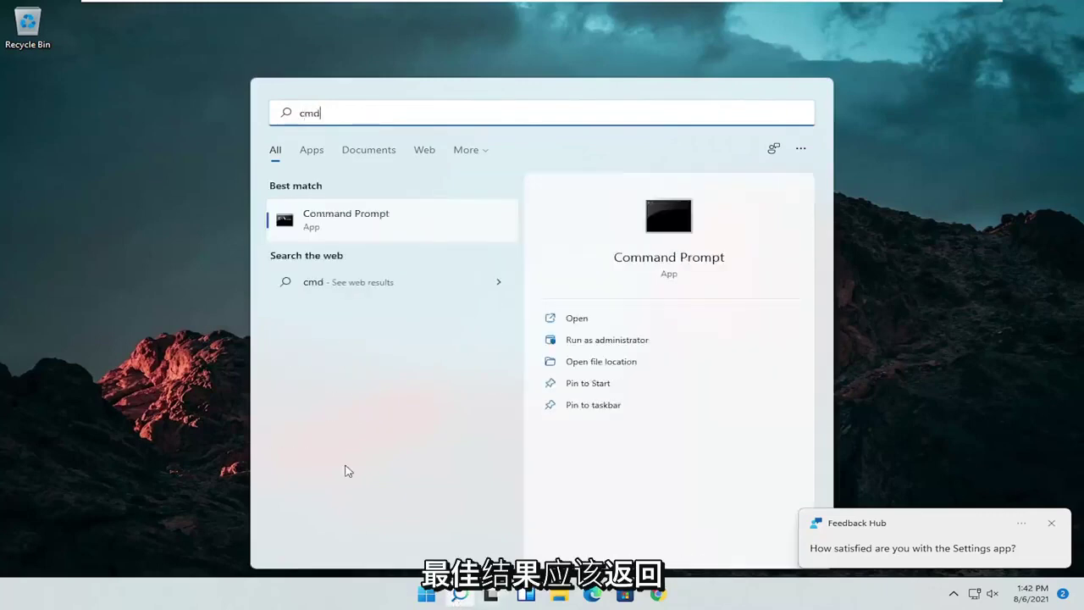
{"action": "right_click", "coordinate": [323, 219]}
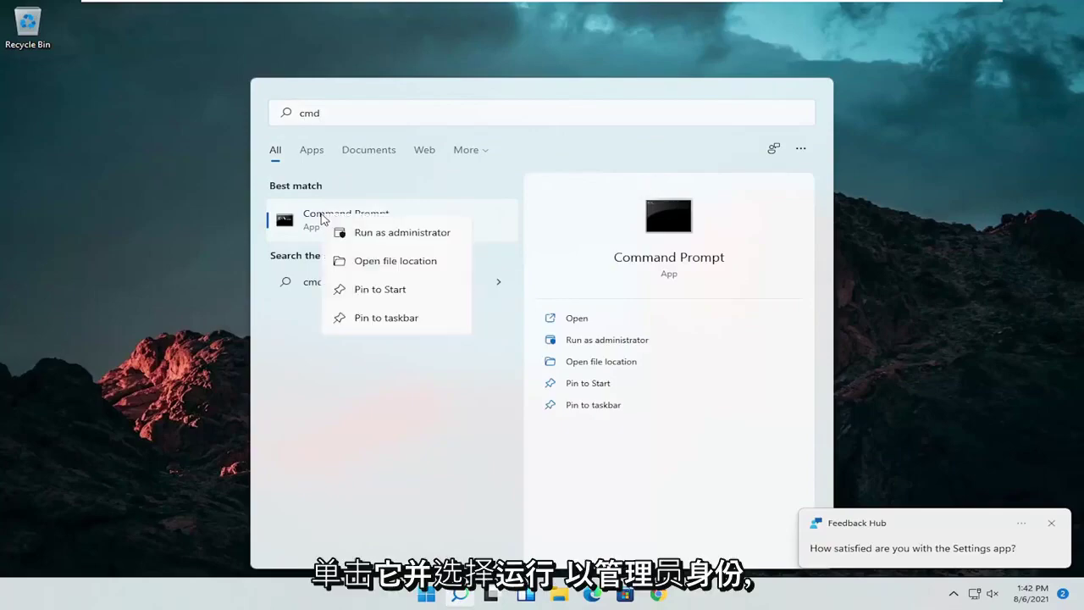
{"action": "left_click", "coordinate": [369, 234]}
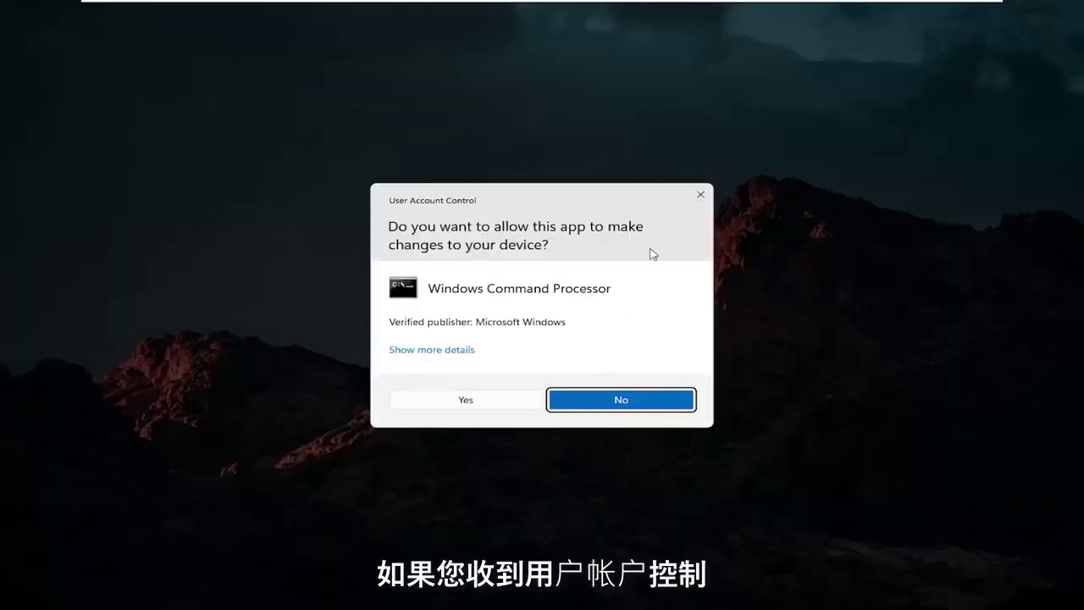
{"action": "left_click", "coordinate": [463, 402]}
{"action": "type", "text": "sfc /"}
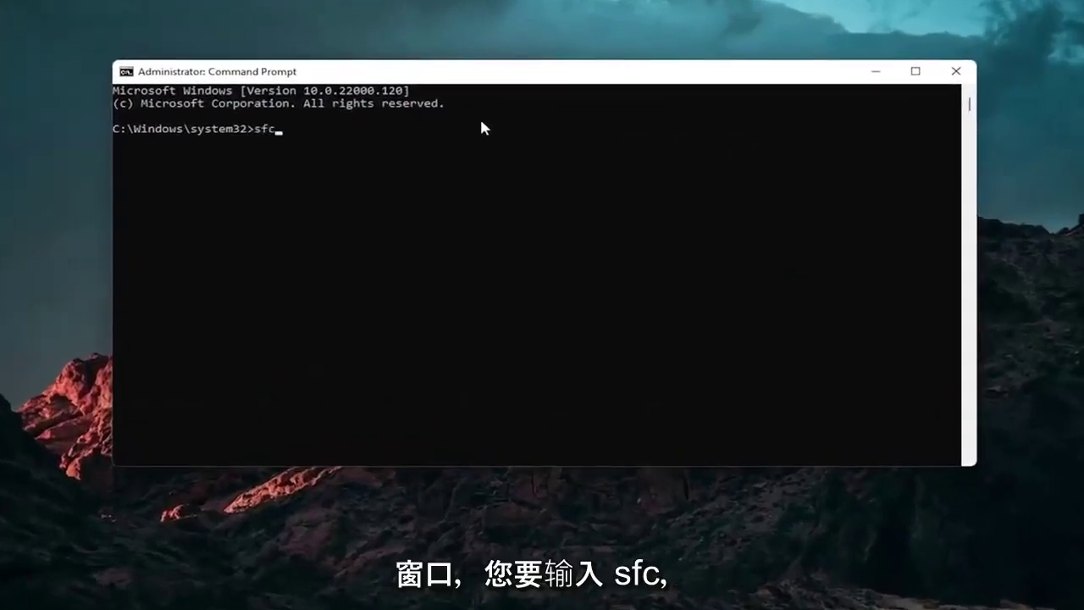
{"action": "type", "text": "scannow"}
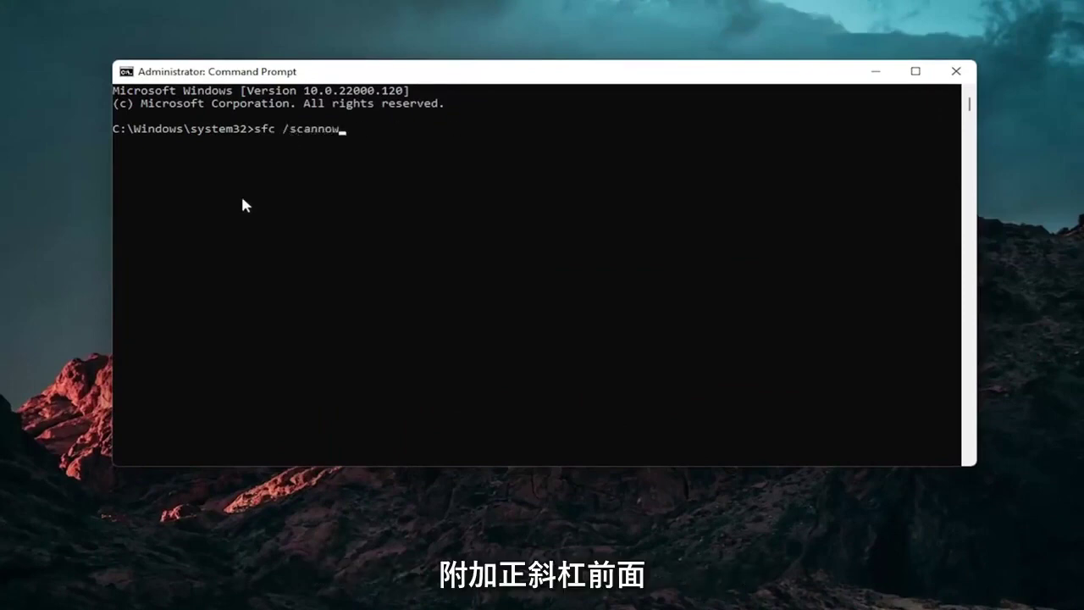
{"action": "key", "text": "Return"}
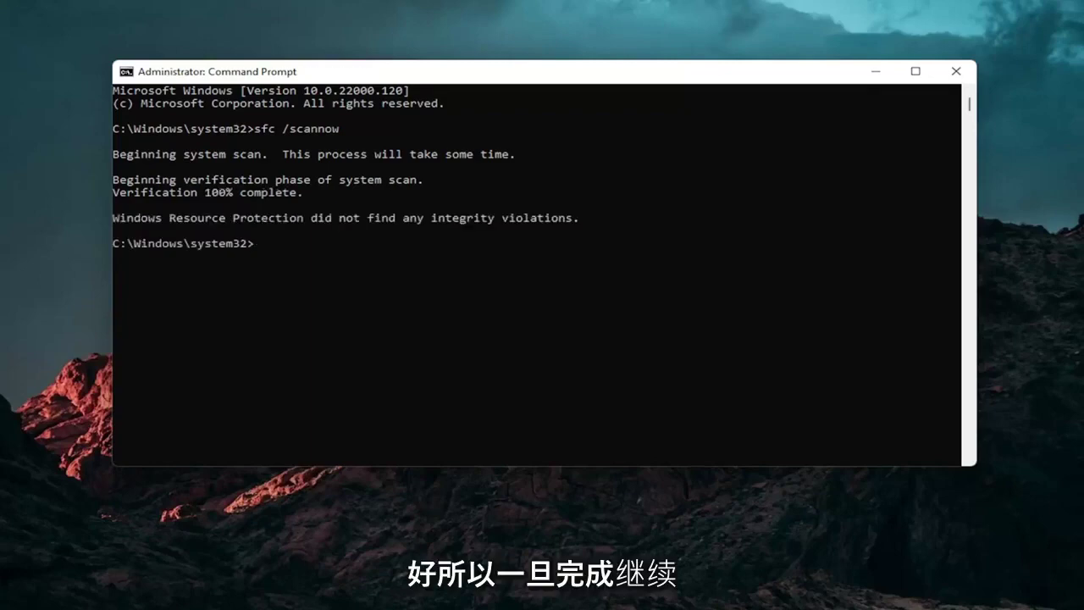
Step: Close the finished Command Prompt and open the Start button's Win+X menu
{"action": "left_click", "coordinate": [925, 84]}
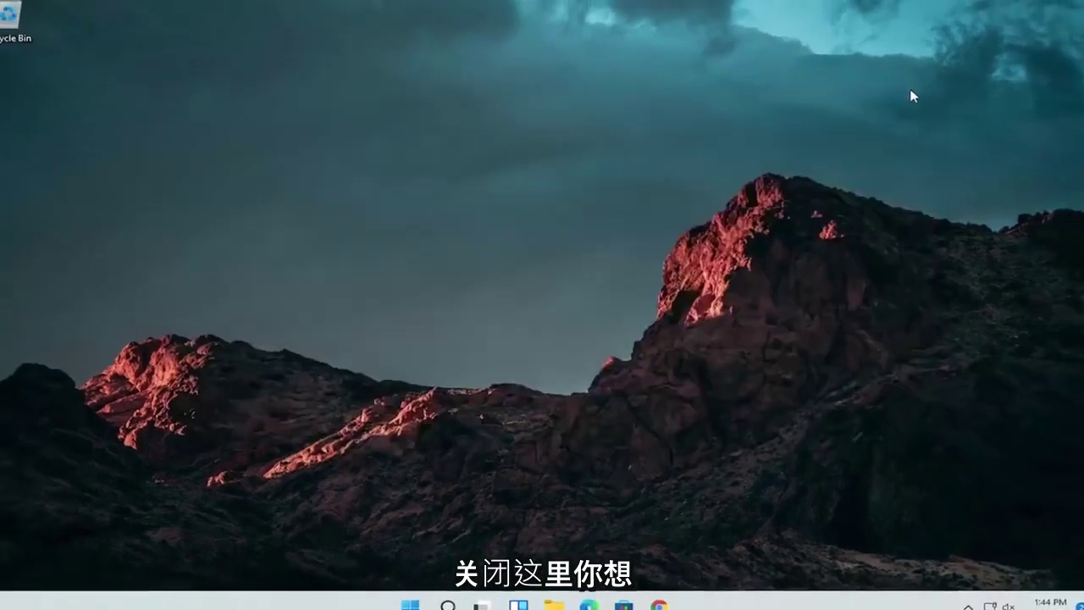
{"action": "right_click", "coordinate": [426, 594]}
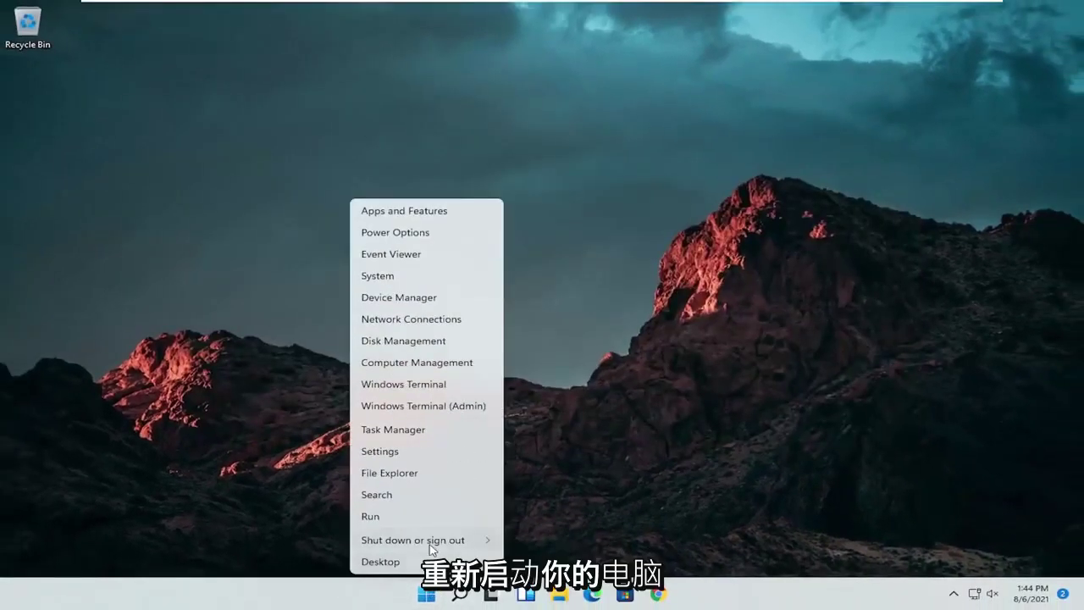